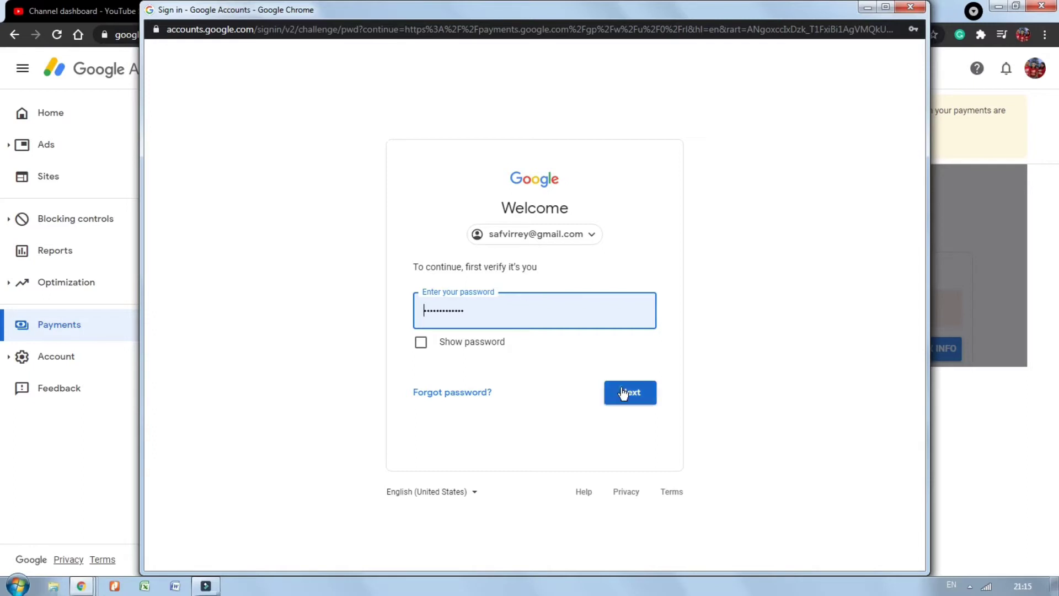
- Complete the password verification and start a W-8BEN form for an individual who is not a US citizen or resident
left_click(622, 393)
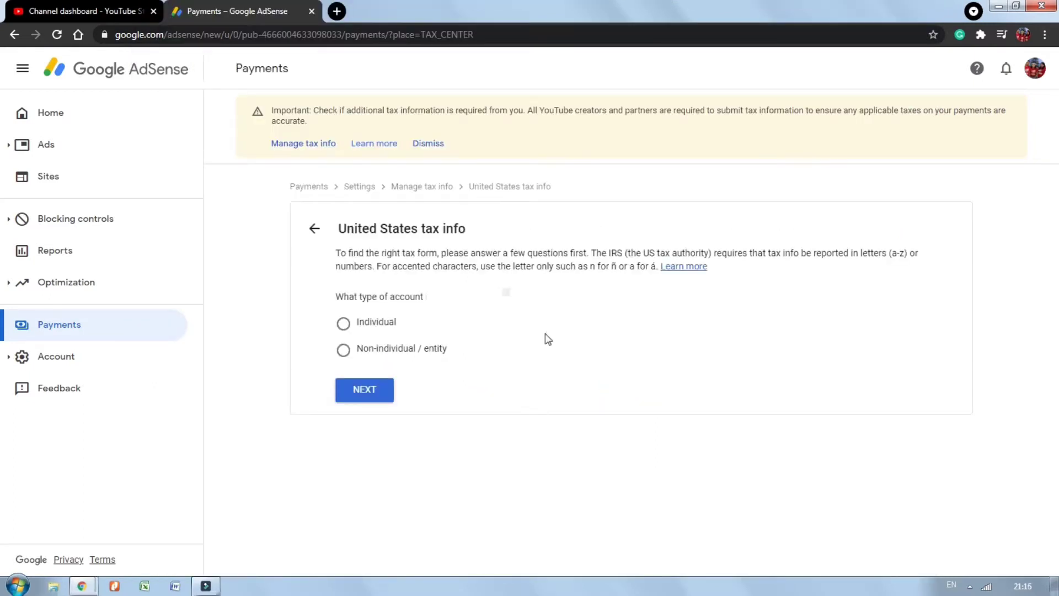
left_click(344, 325)
left_click(371, 392)
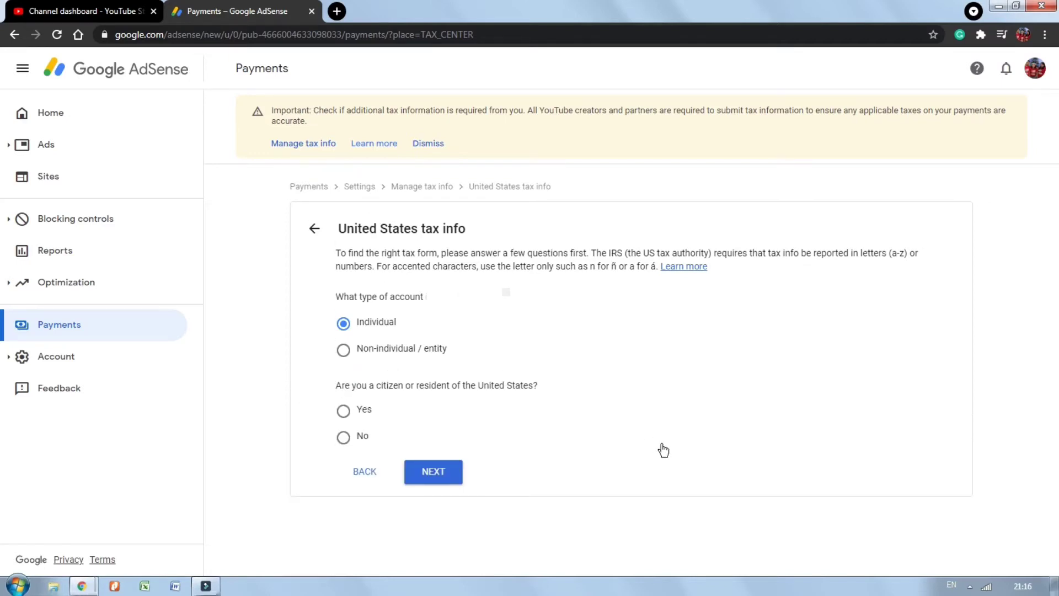
left_click(344, 439)
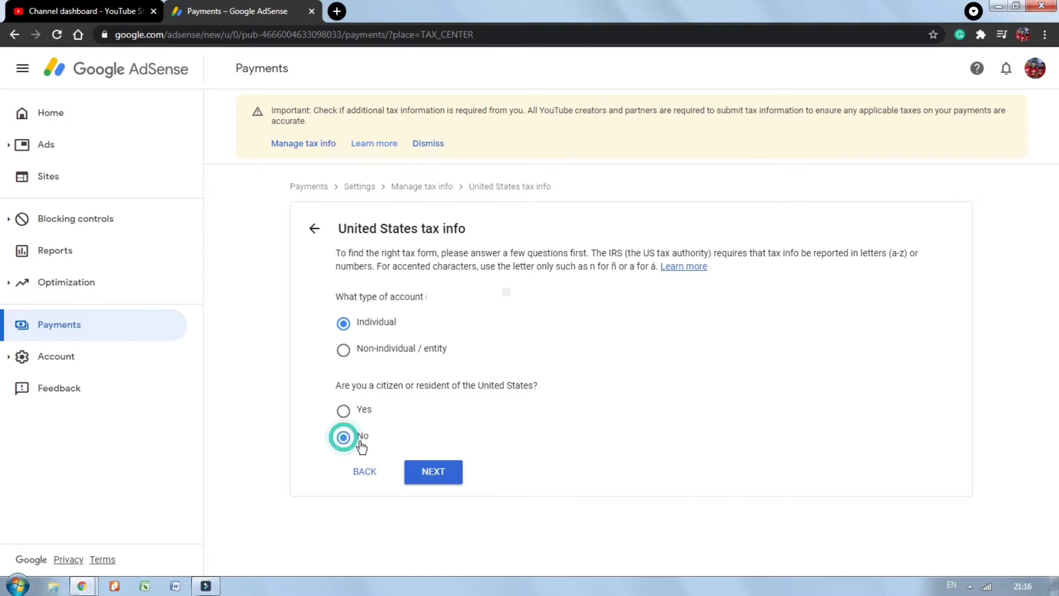
left_click(446, 476)
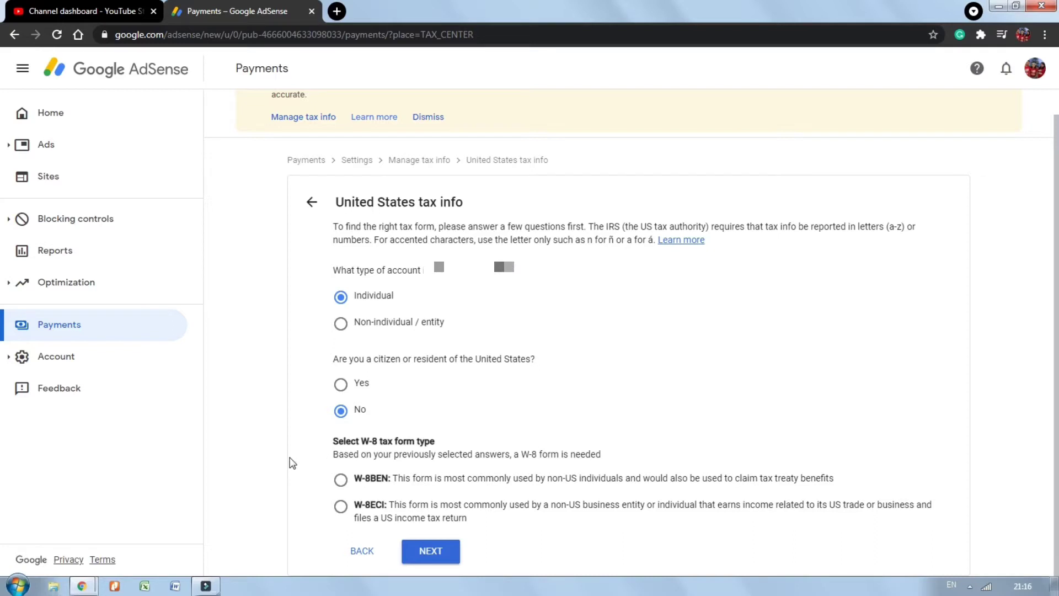
left_click(340, 481)
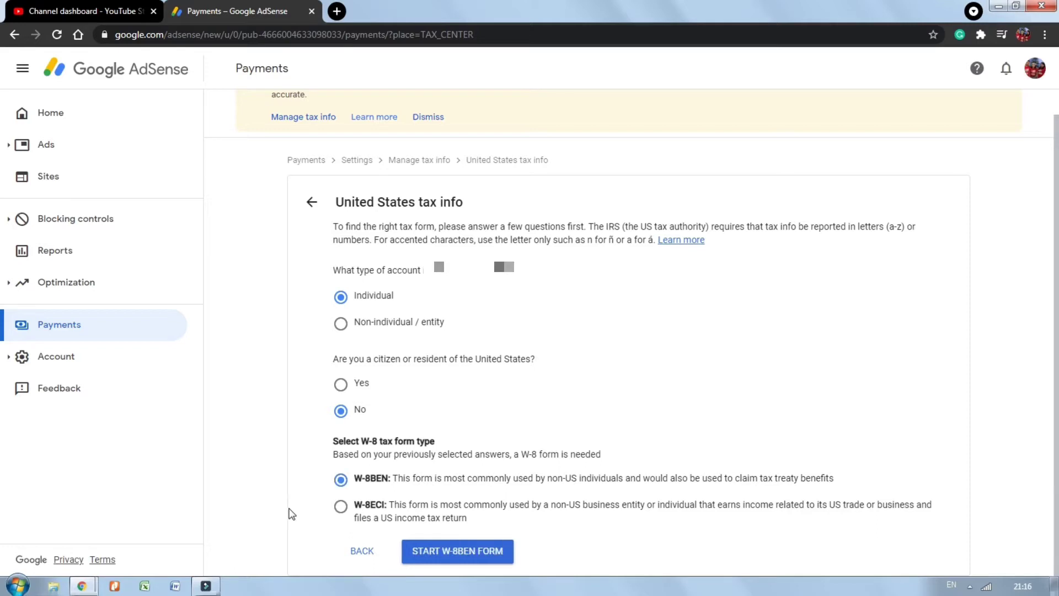
left_click(454, 559)
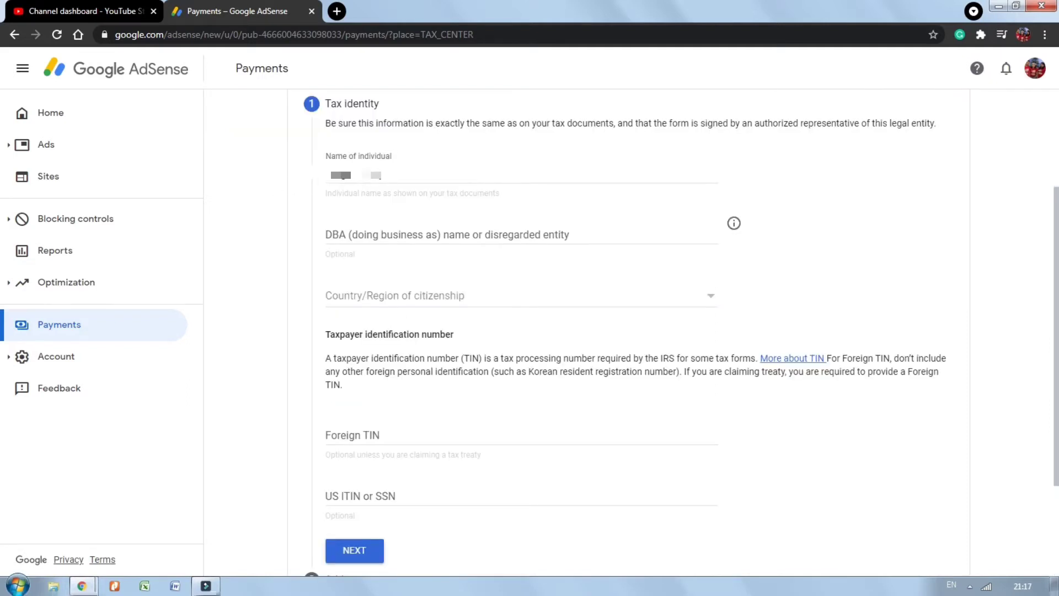
- Set the country of citizenship to Philippines and complete the tax identity section without entering any taxpayer identification numbers
left_click(716, 303)
left_click_drag(713, 144, 436, 527)
left_click(436, 527)
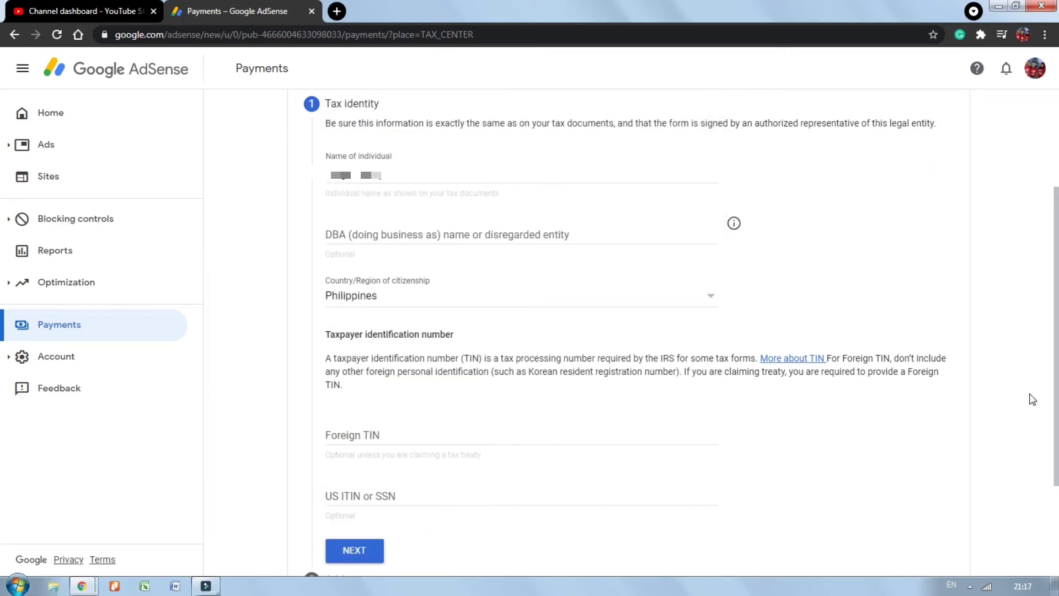
left_click_drag(1057, 322, 1058, 408)
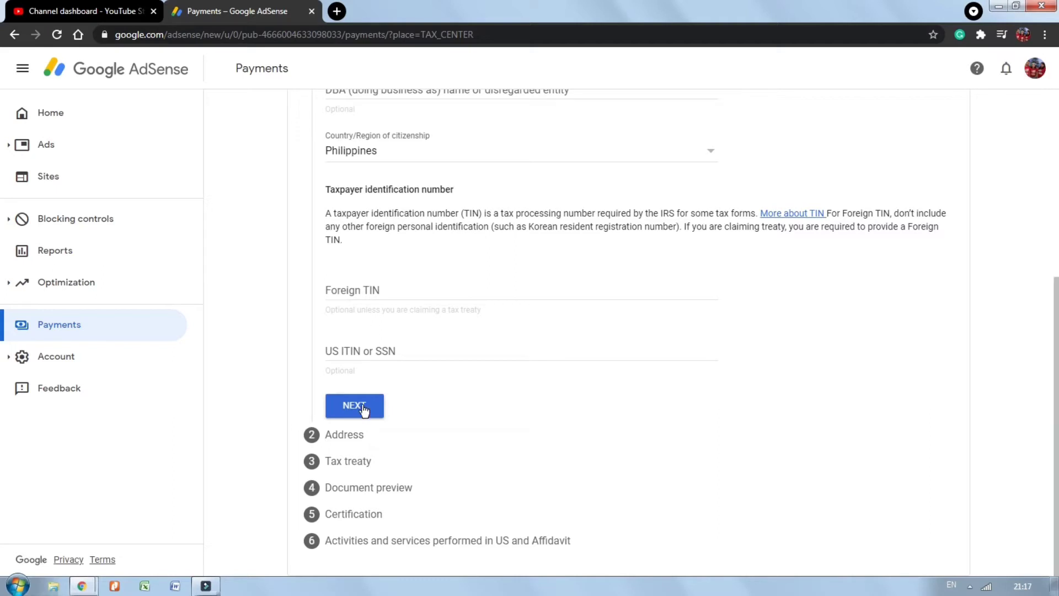
left_click(359, 409)
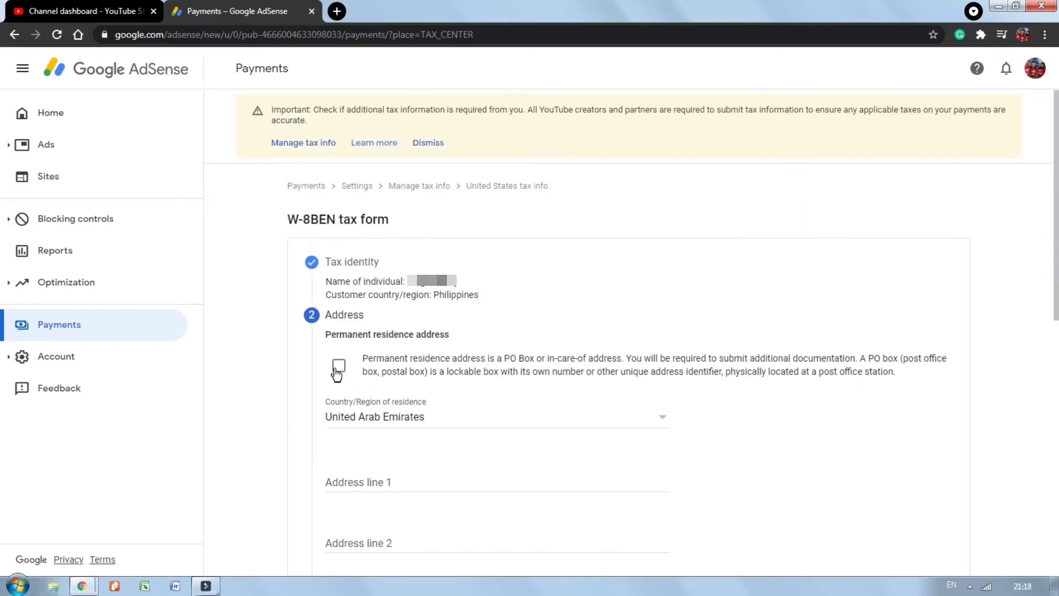
- Mark the permanent residence as a PO Box or in-care-of address, and fill in address line 1 with Dubai as the emirate
left_click(338, 367)
scroll(349, 241, "down", 2)
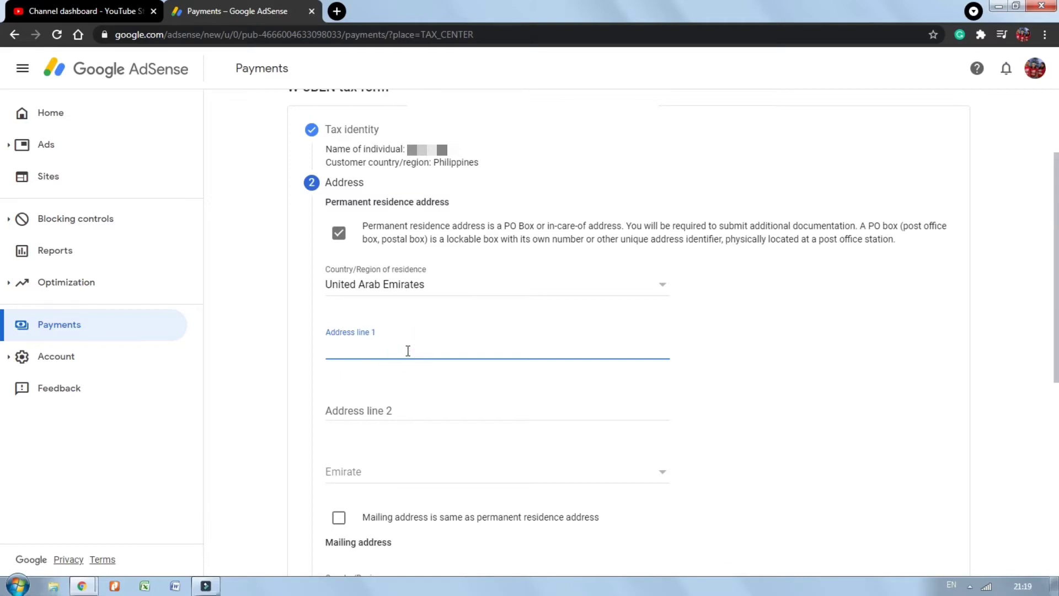
key("ctrl+v")
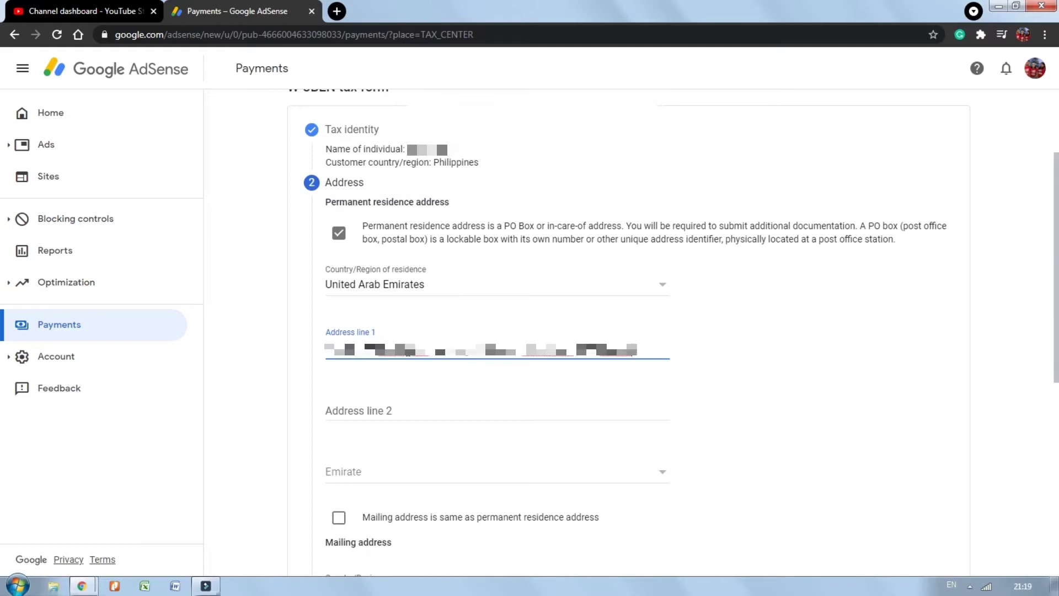
left_click(663, 471)
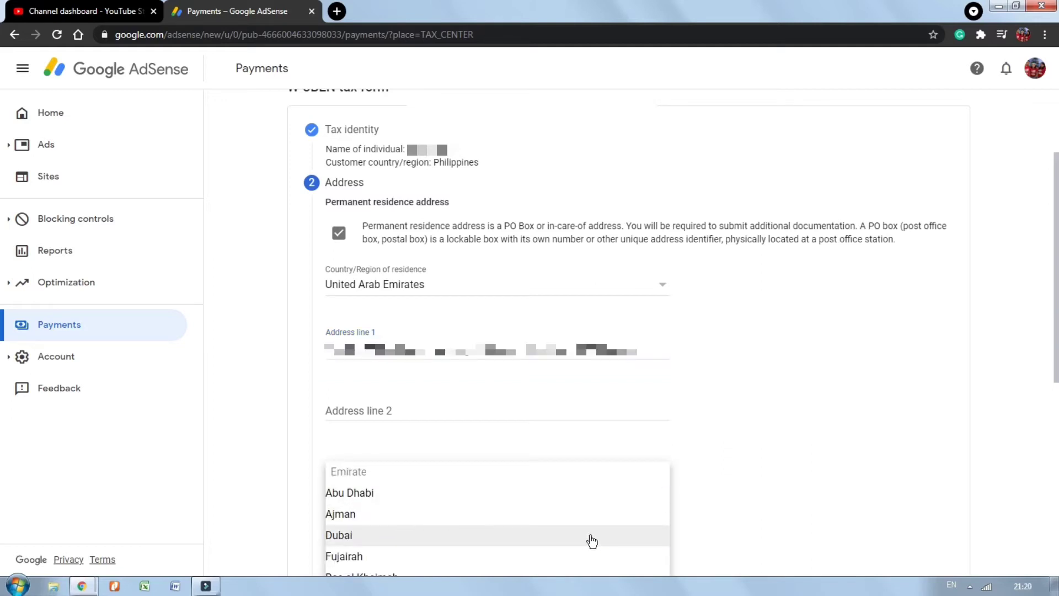
left_click(592, 540)
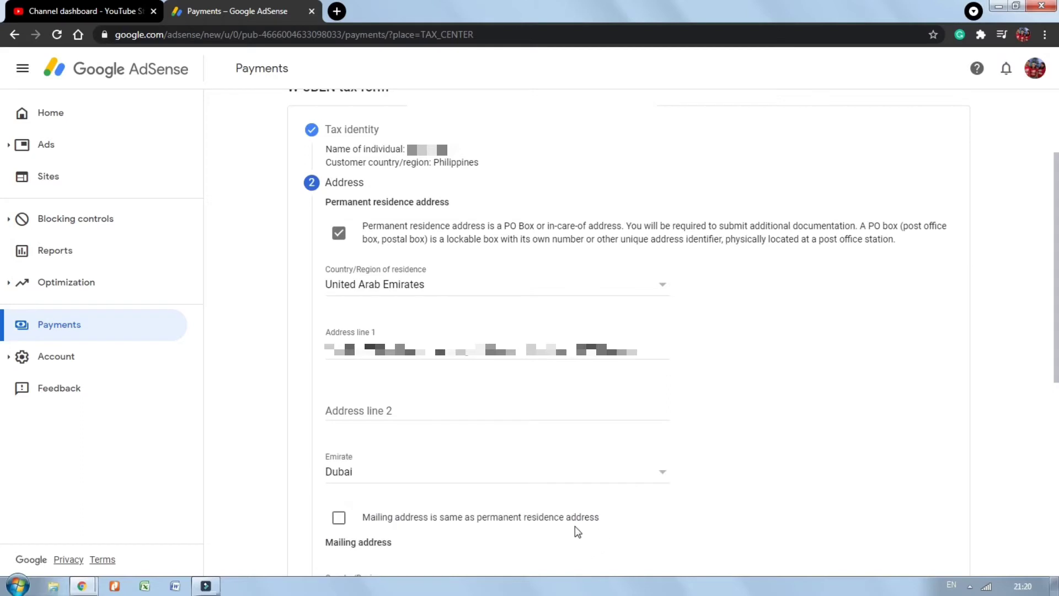
- Set the mailing address to be the same as the permanent residence address and complete the address section
left_click(338, 518)
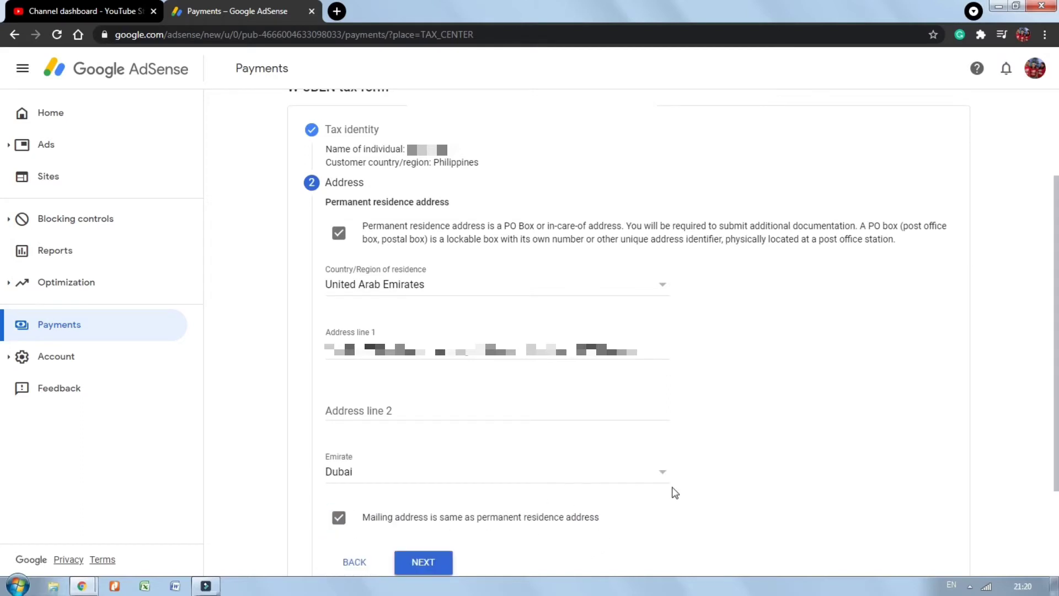
scroll(852, 446, "down", 1)
scroll(853, 445, "down", 2)
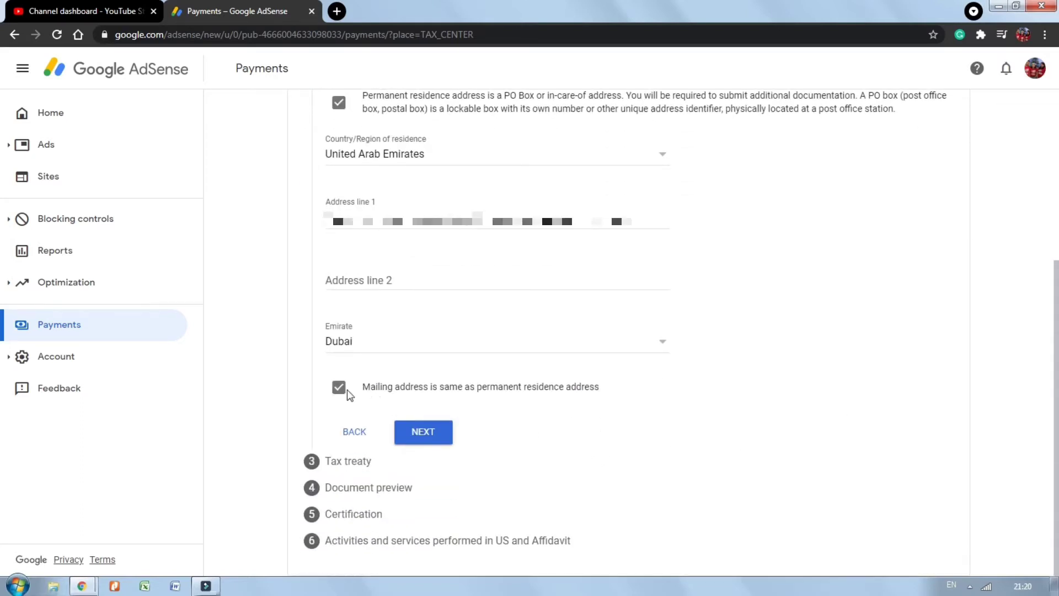
left_click(429, 435)
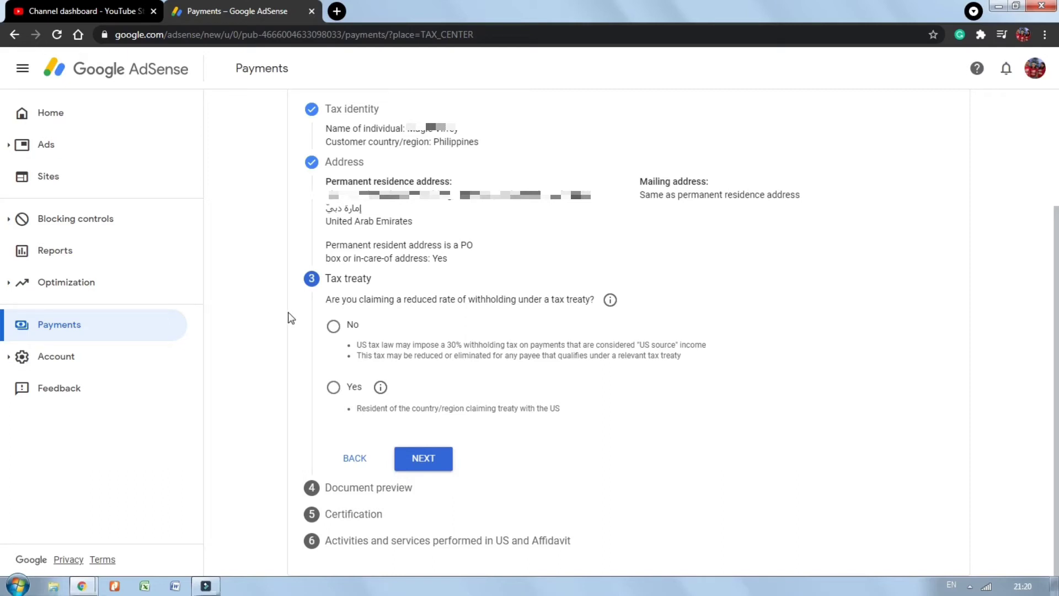
- Answer No to claiming a reduced tax treaty withholding rate and confirm that the generated tax documents have been reviewed
left_click(333, 328)
left_click(433, 463)
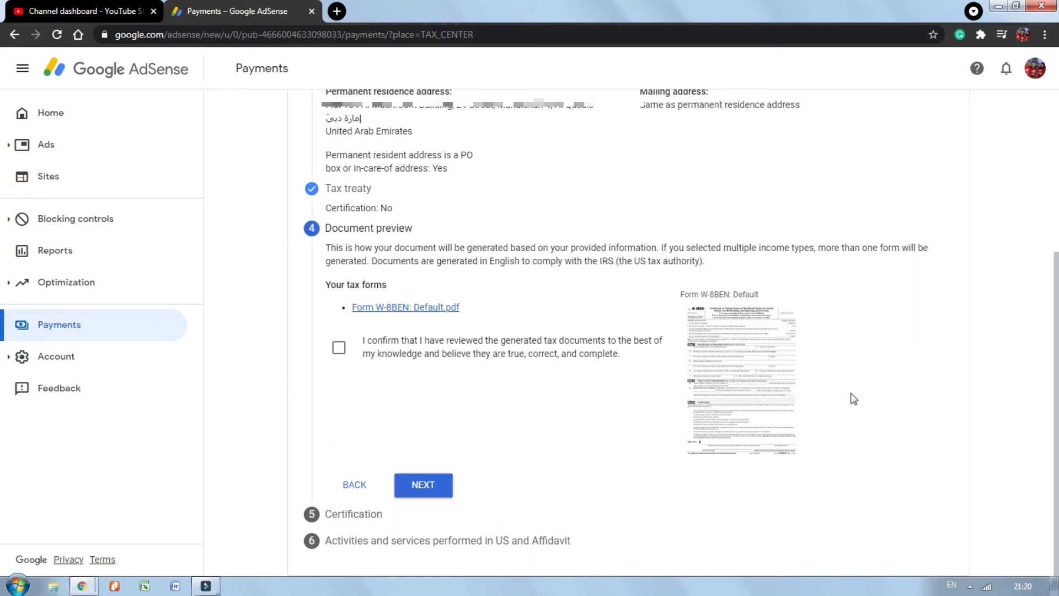
left_click(339, 351)
left_click(425, 484)
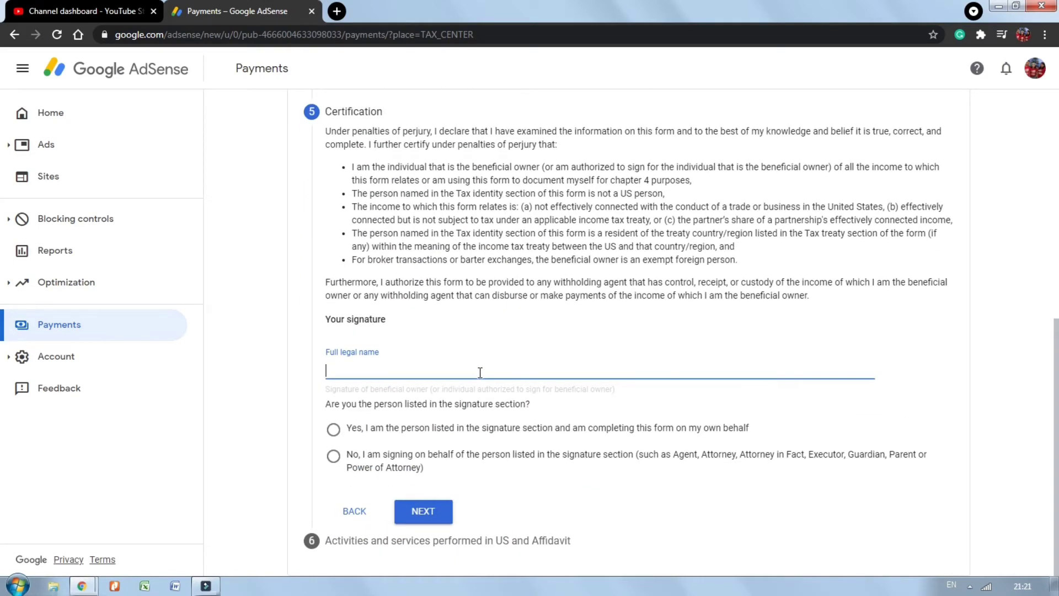
- Sign the certification with the individual's full legal name, stating that the form is completed on one's own behalf
type("name name")
left_click(334, 431)
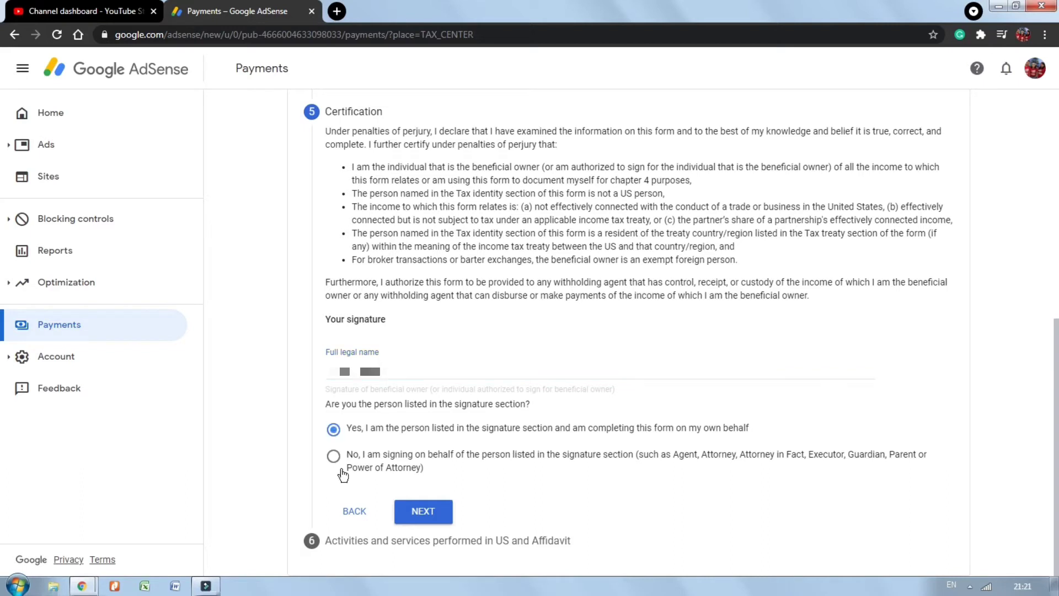
left_click(419, 513)
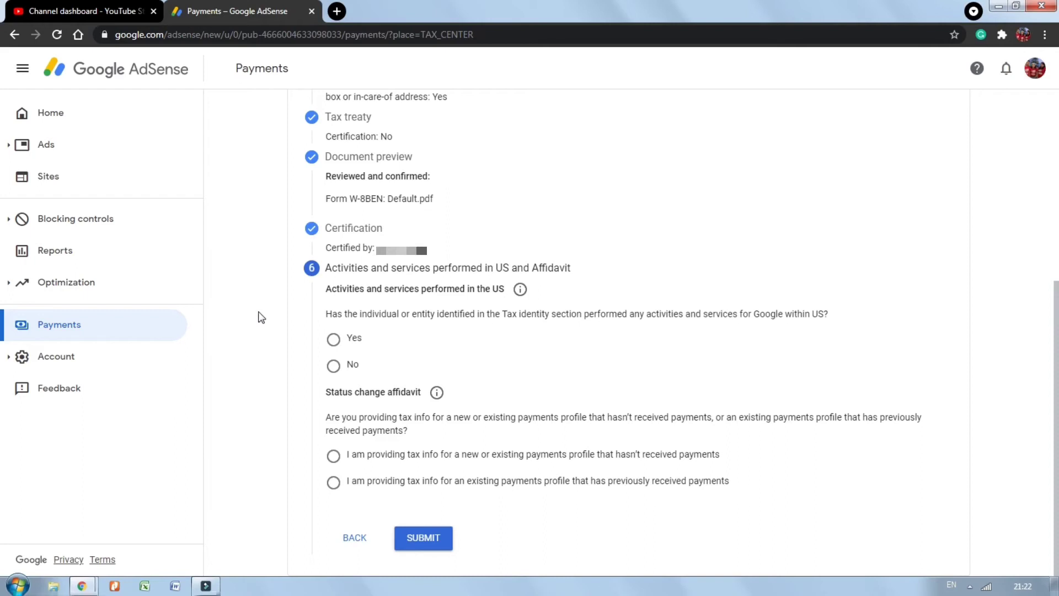
- Declare no US activities, certify services solely outside the US, and submit the form for a payments profile that hasn't received payments
left_click(334, 365)
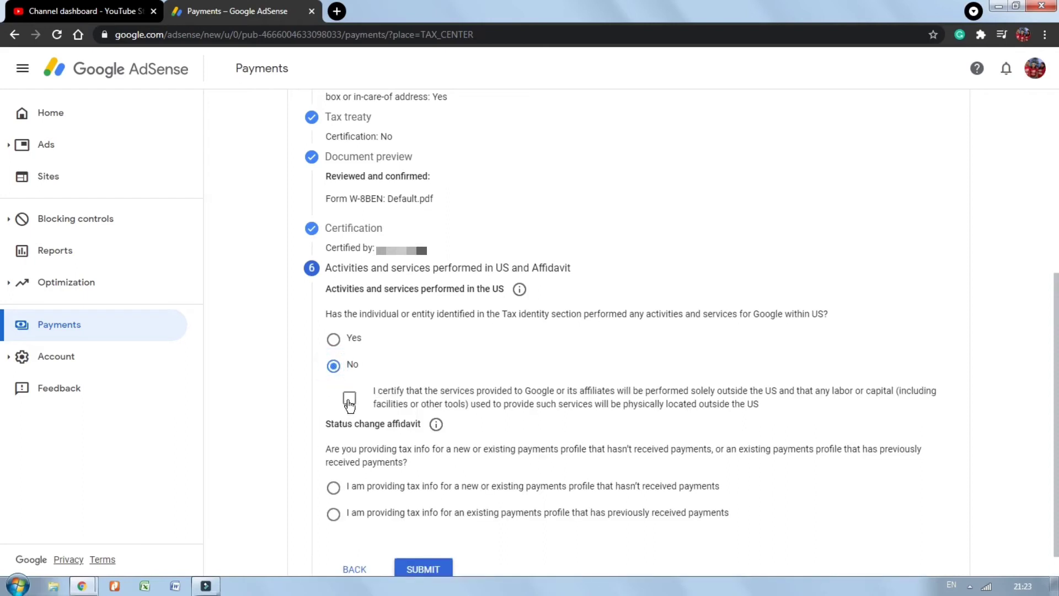
left_click(349, 401)
scroll(305, 438, "down", 1)
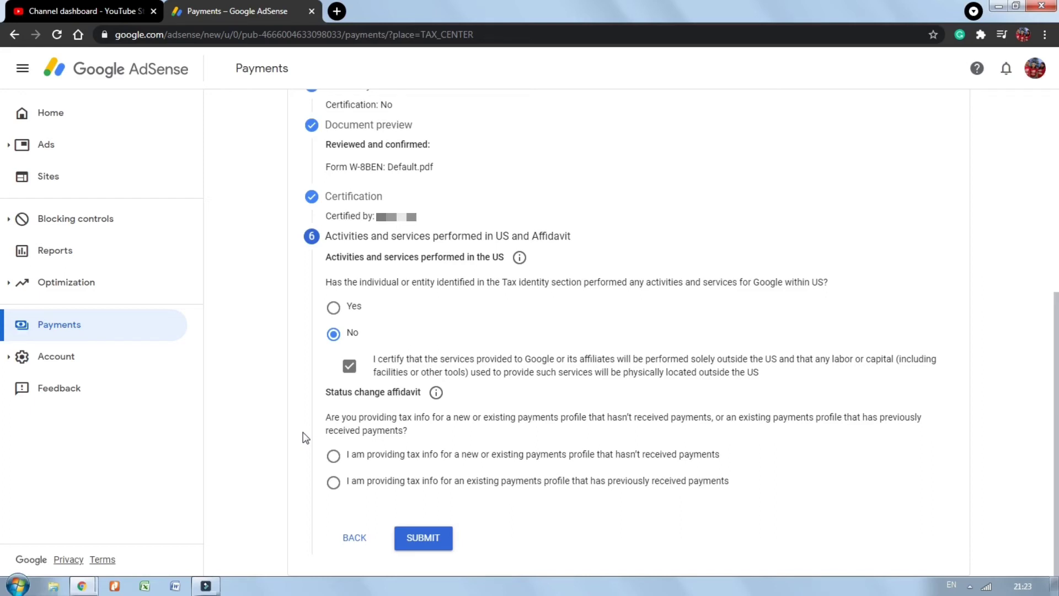
left_click(334, 457)
left_click(434, 542)
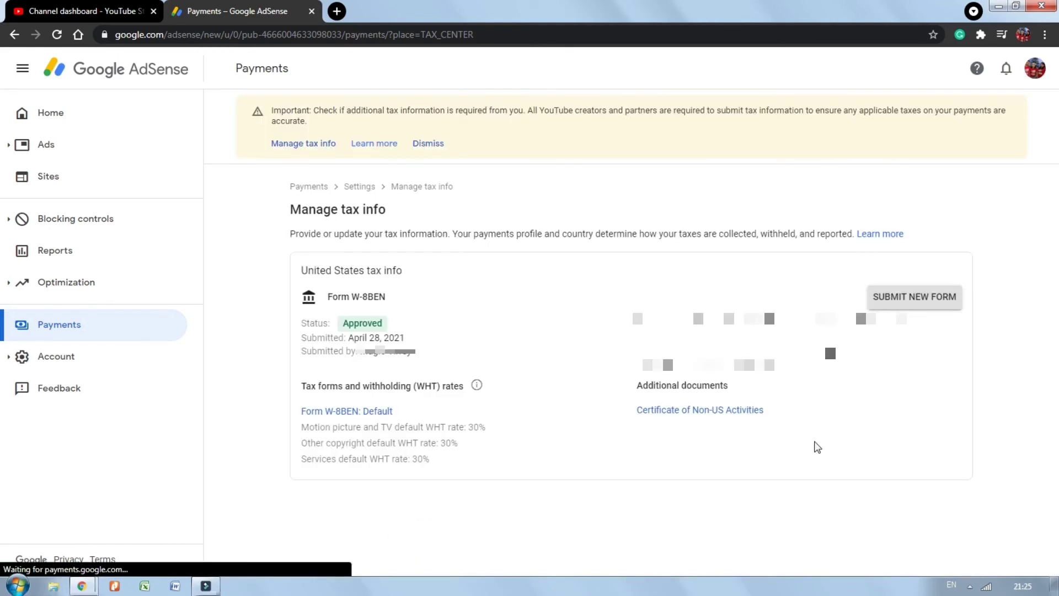